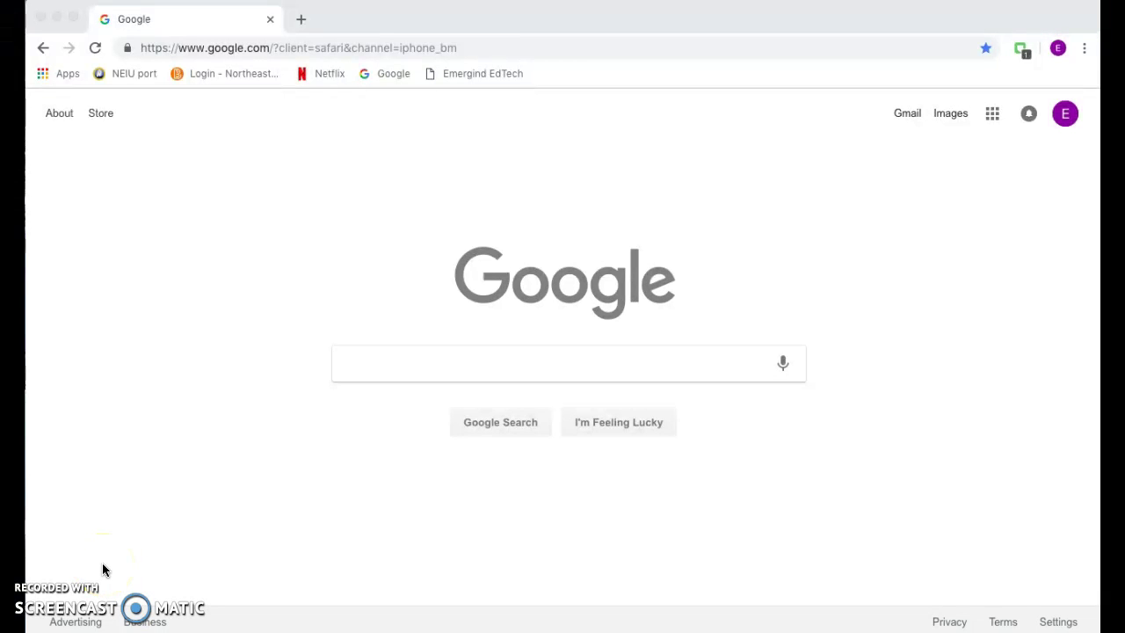
Go to jeopardylabs.com in Chrome.
click(289, 48)
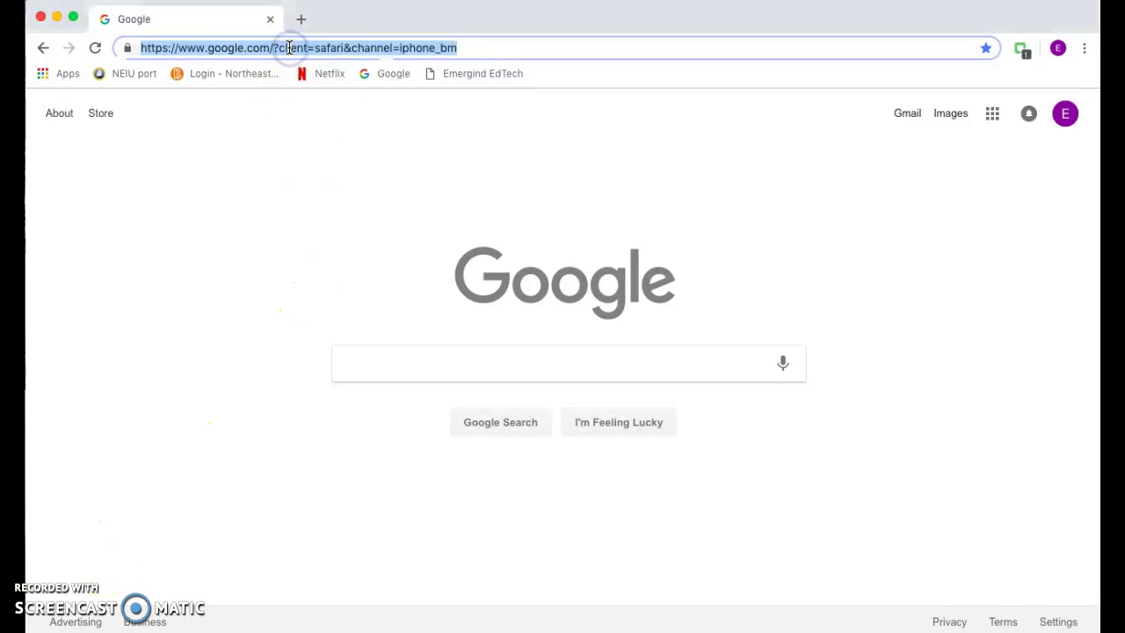
text(j)
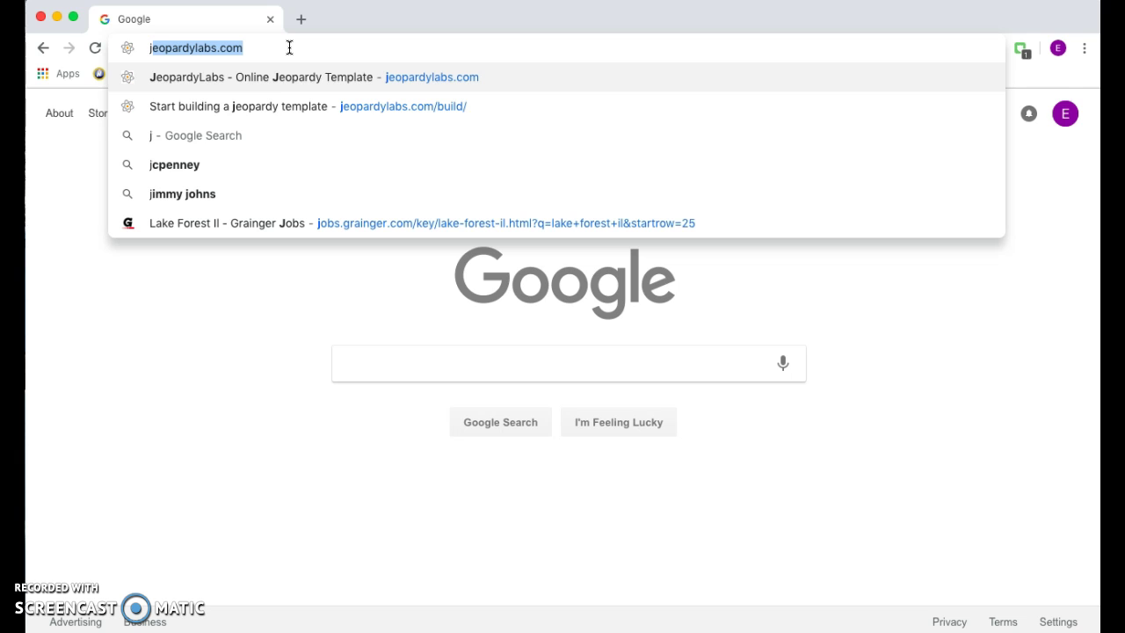
text(eopar)
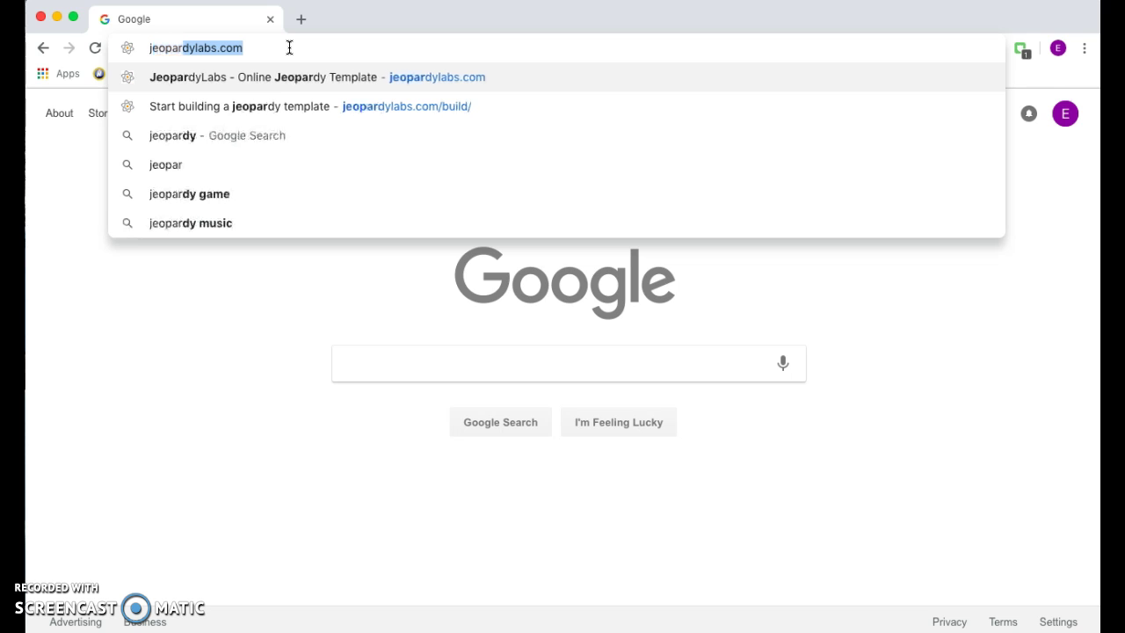
text(dylabs.com)
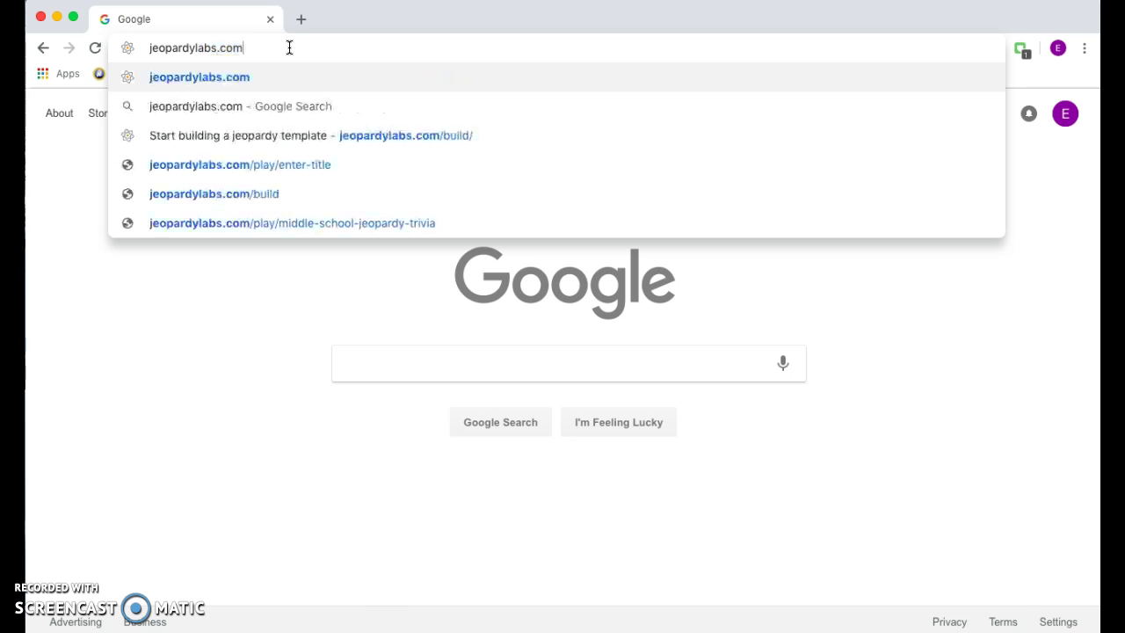
key(Return)
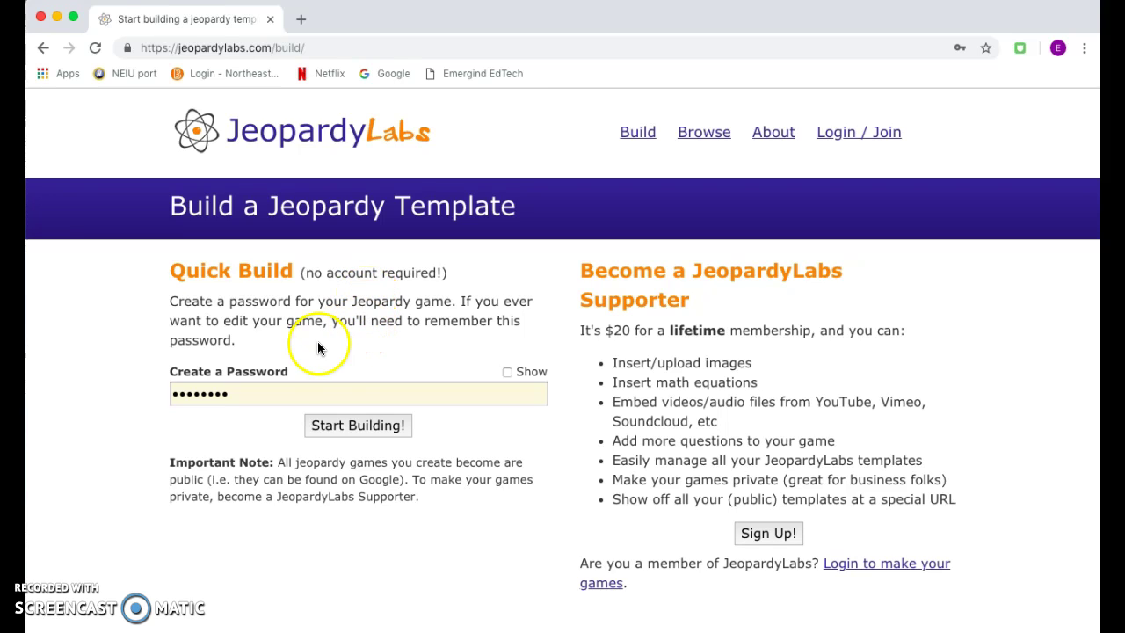
Replace the prefilled game password with a new one and start building the board.
double_click(272, 392)
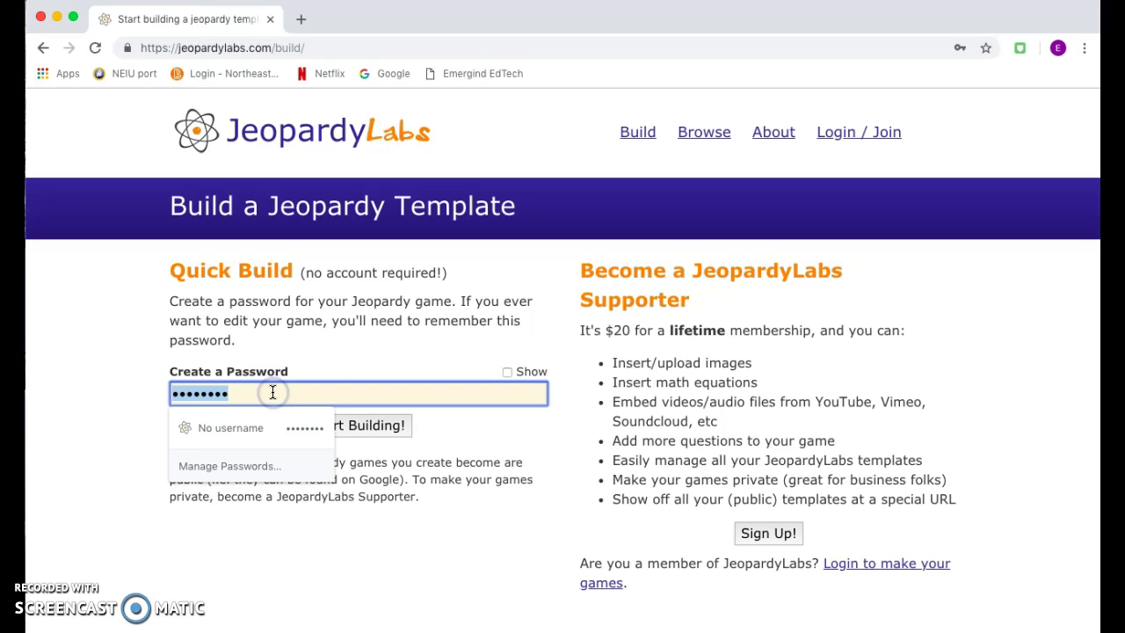
text(j)
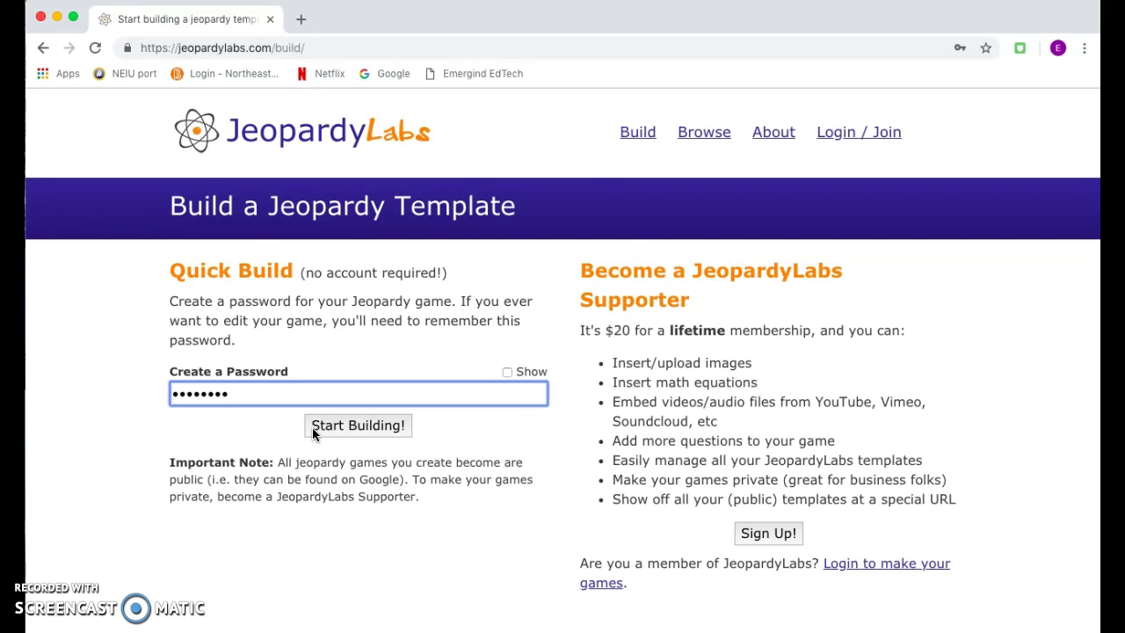
click(357, 426)
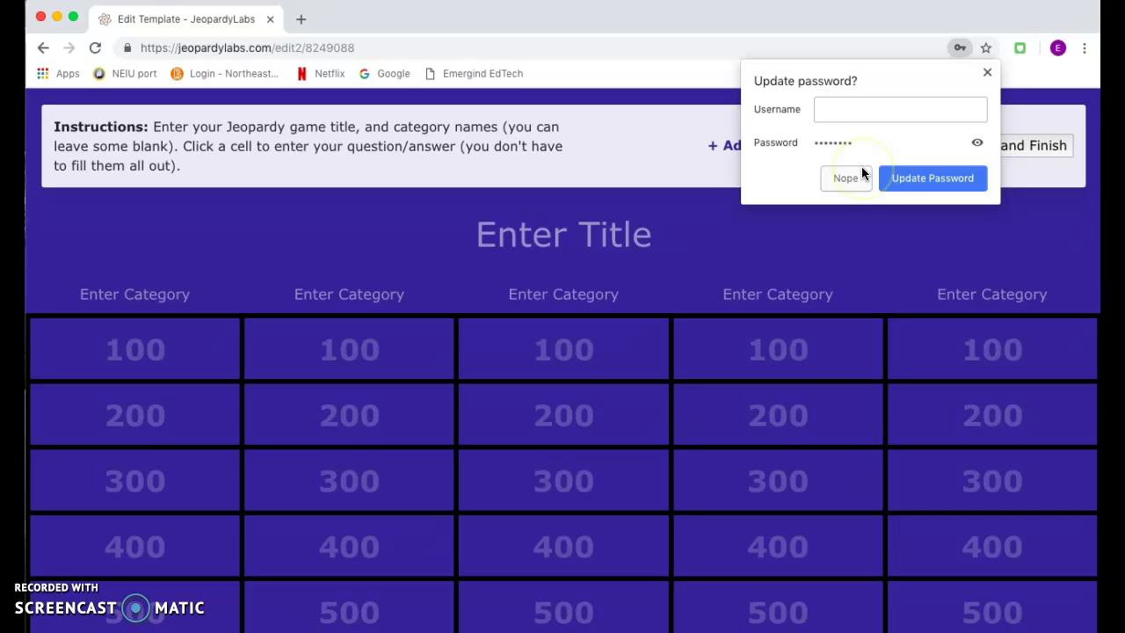
Dismiss Chrome's Update password popup and select the 'Enter Title' placeholder for editing.
click(988, 71)
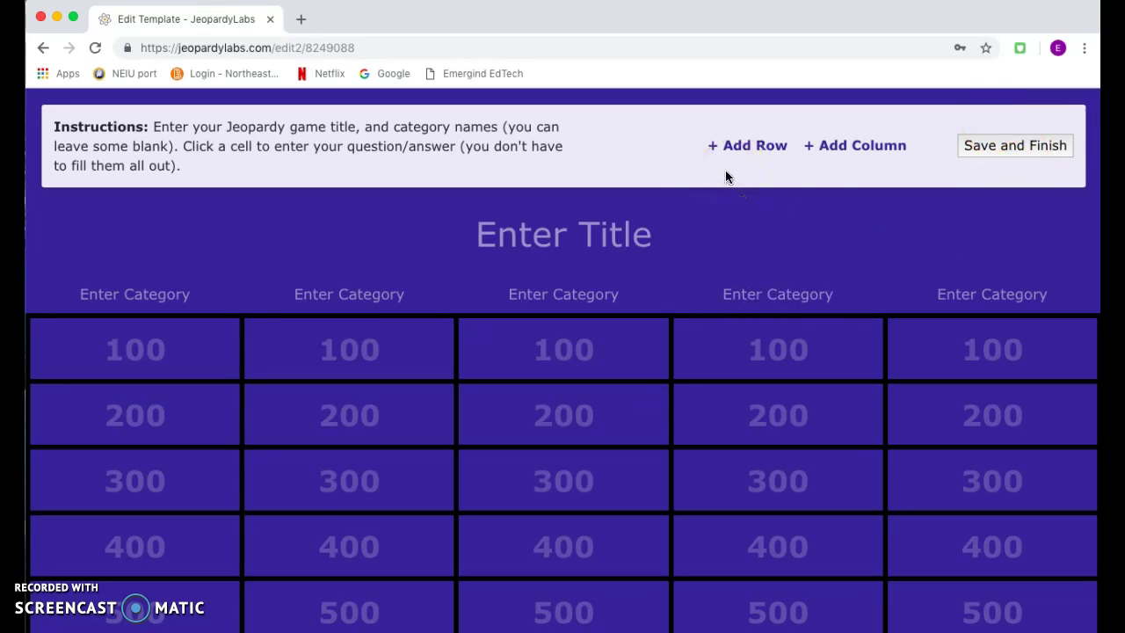
click(588, 225)
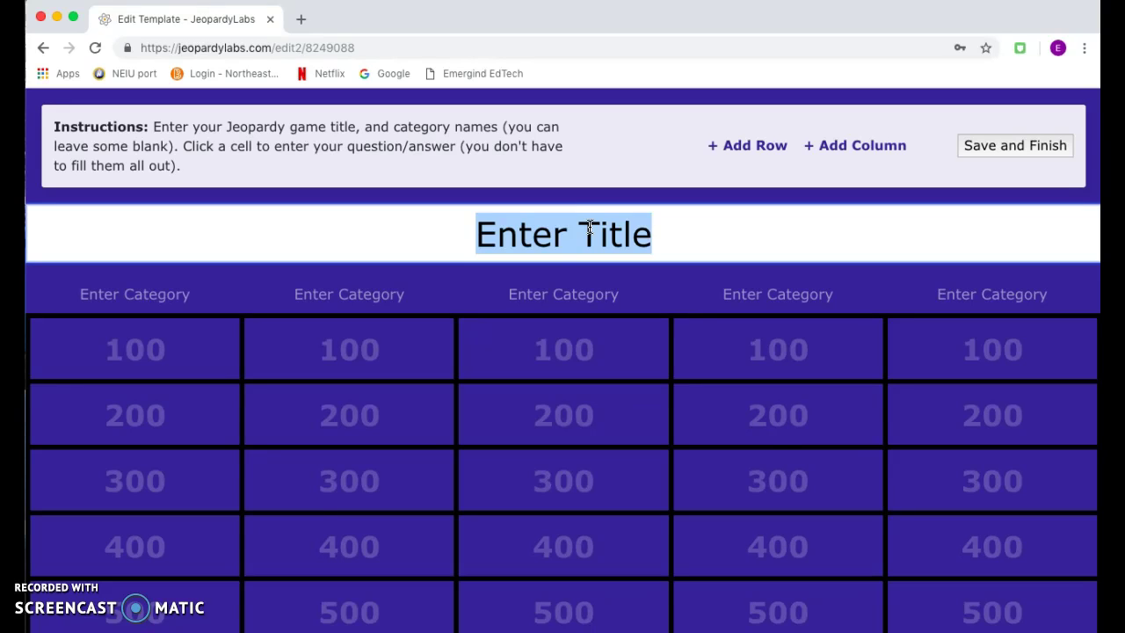
Title the board 'United States Capitols' and check the five category headings.
text(United States Cap)
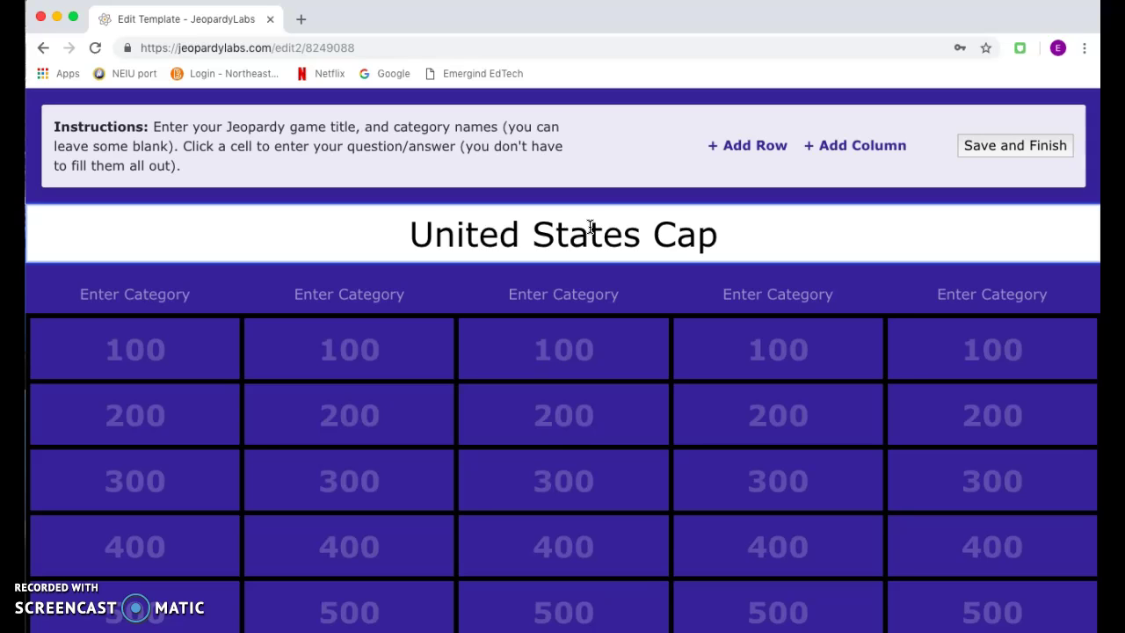
text(itols)
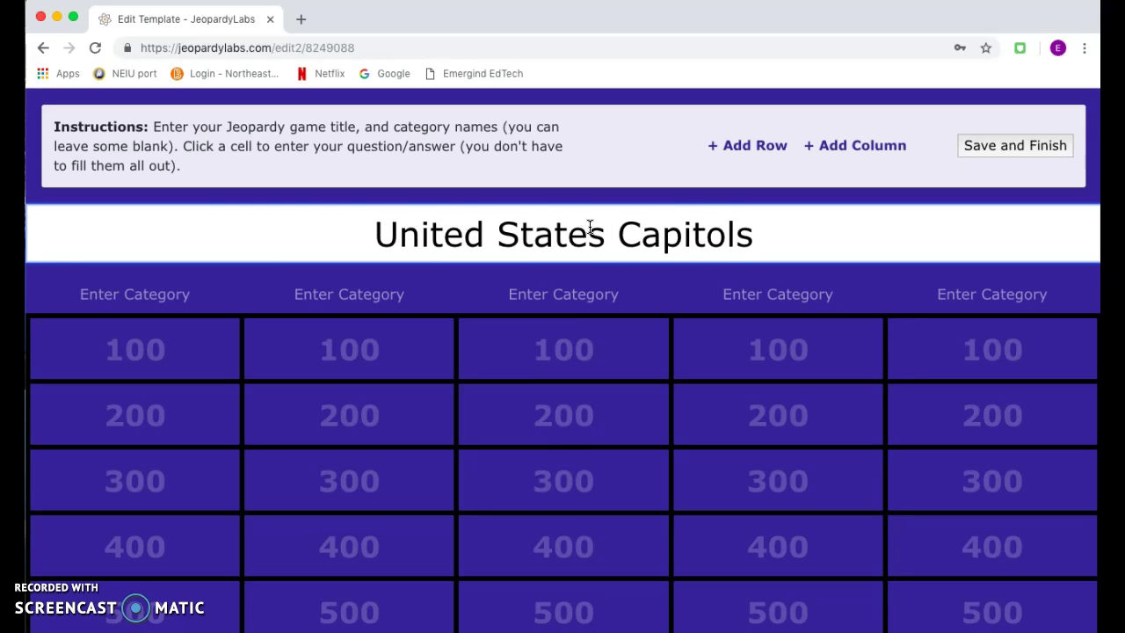
click(158, 291)
click(314, 286)
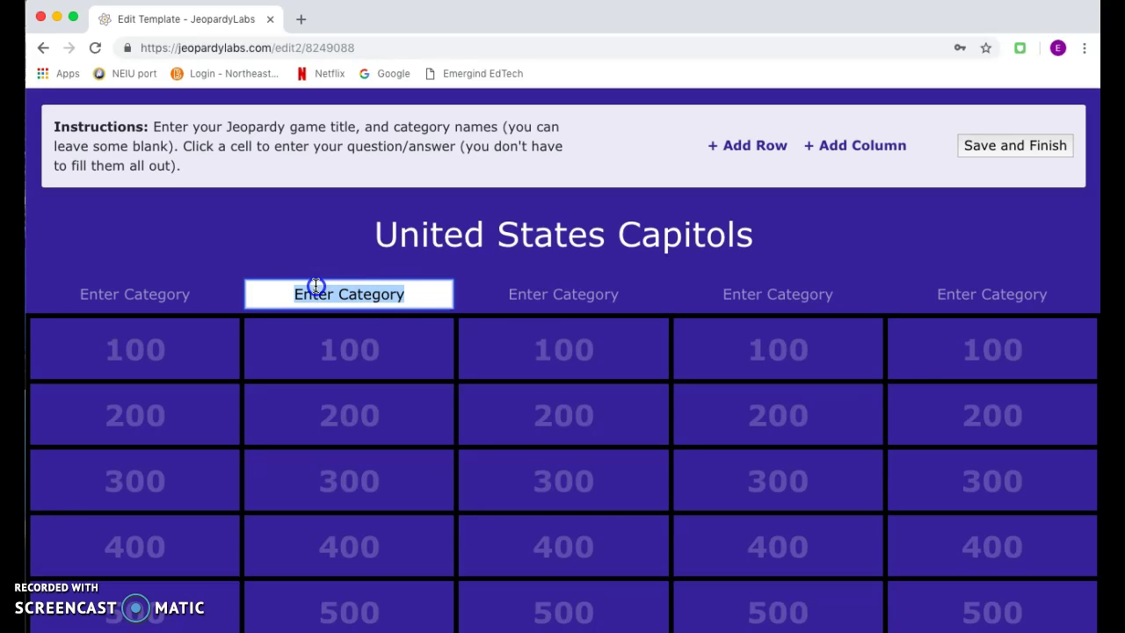
click(526, 286)
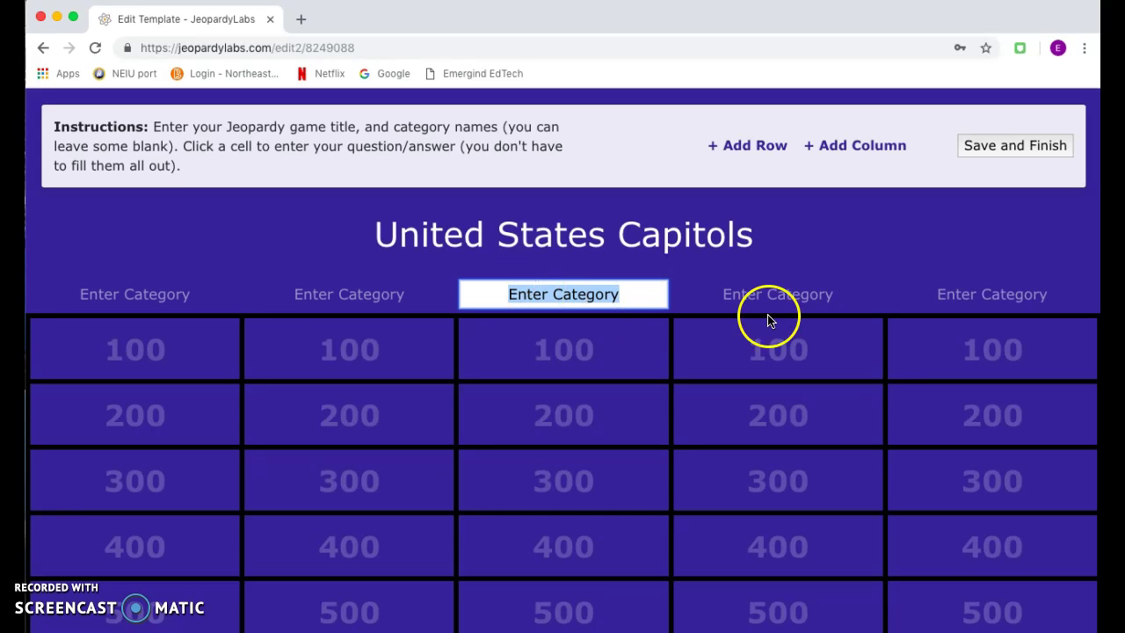
click(802, 305)
click(932, 296)
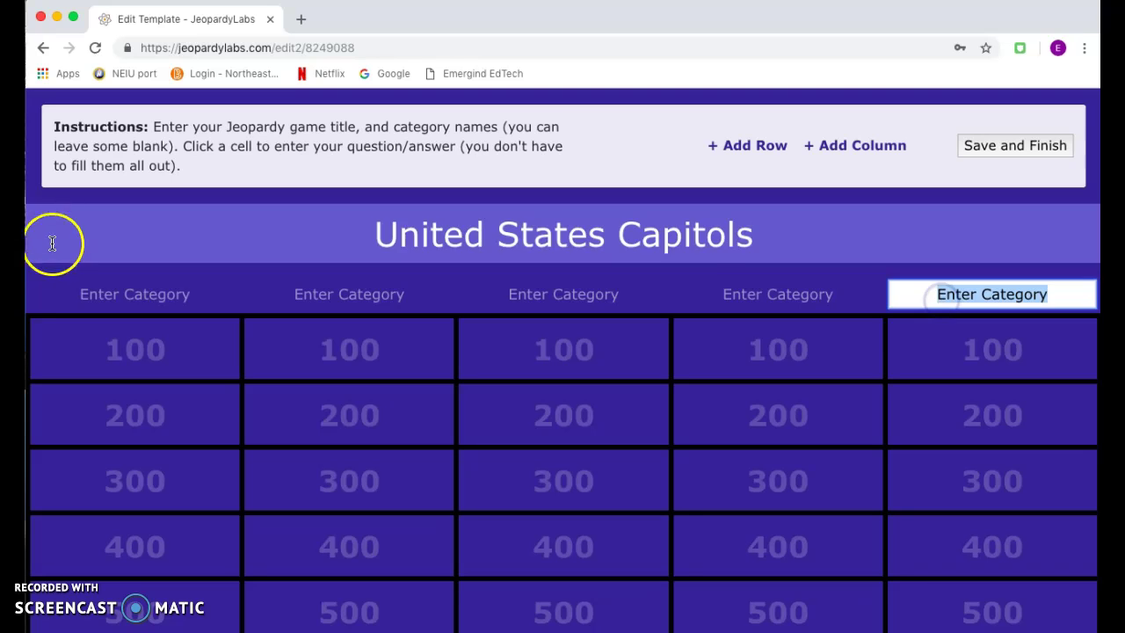
Name the first two categories East Coast States and Southeast States.
click(75, 293)
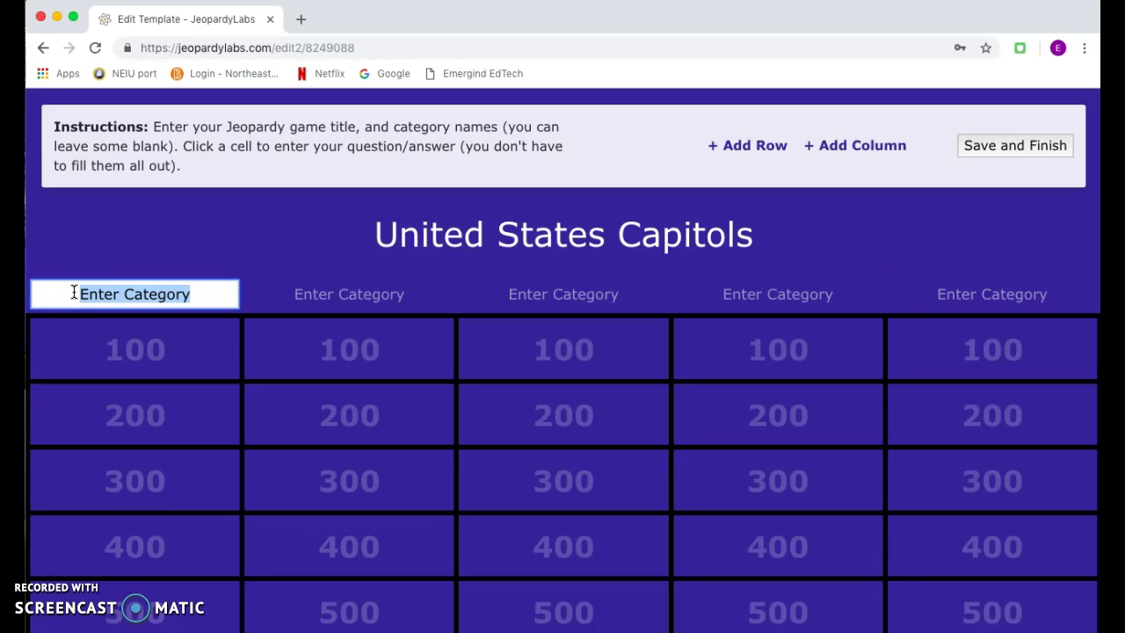
text(East Coast States)
click(299, 297)
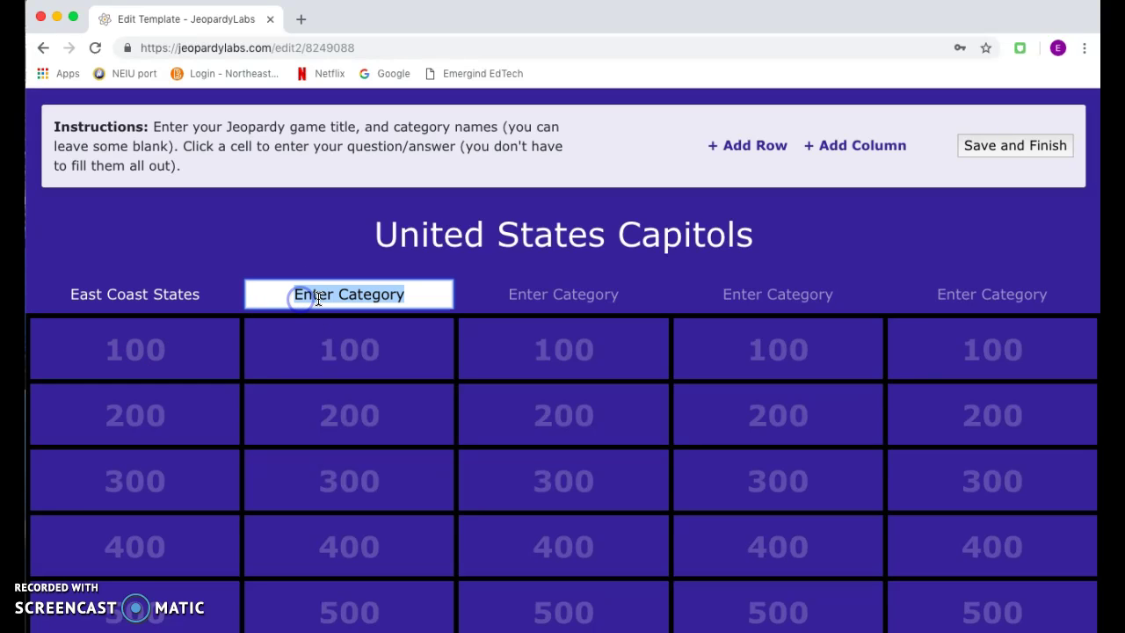
text(South)
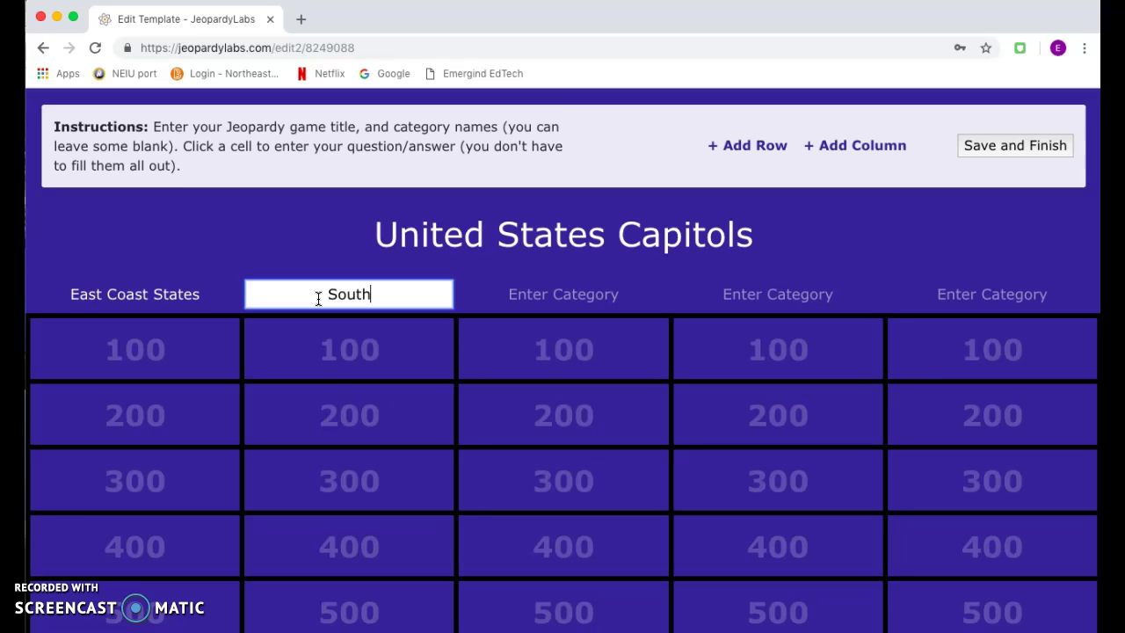
text(east States)
Name the last three categories Midwest States, South West States and West Coast States.
click(613, 294)
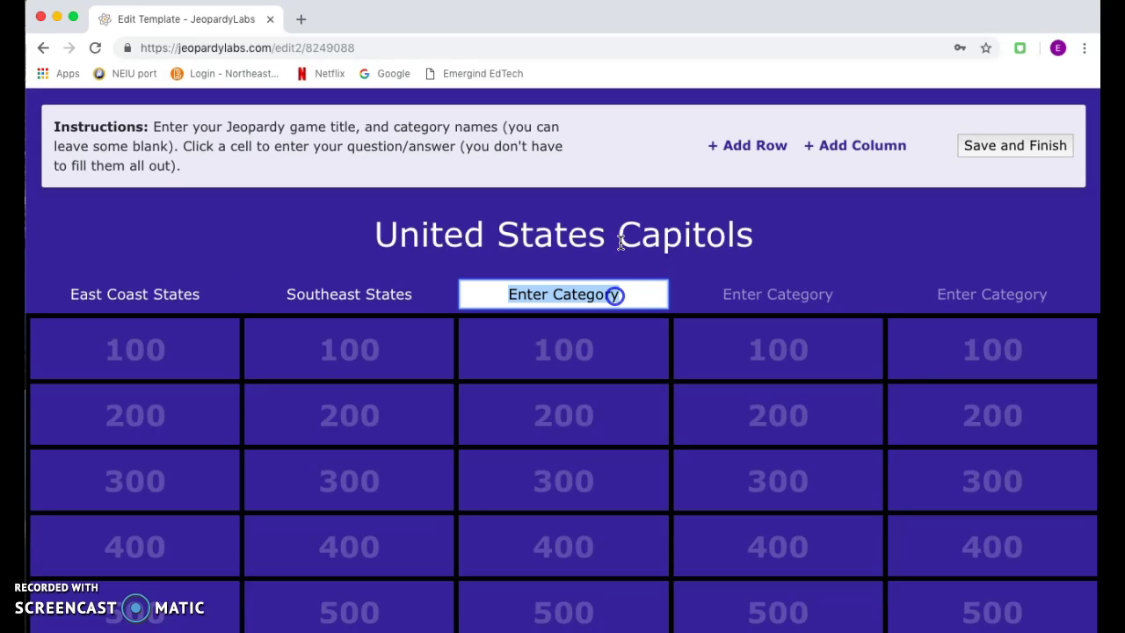
text(Midwest States)
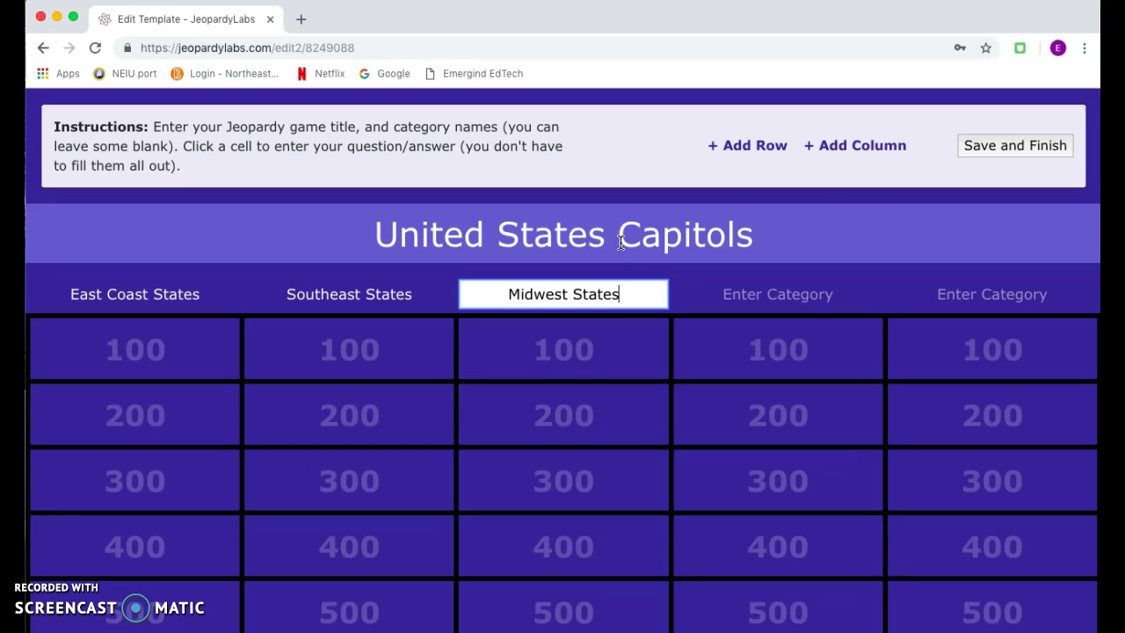
click(726, 294)
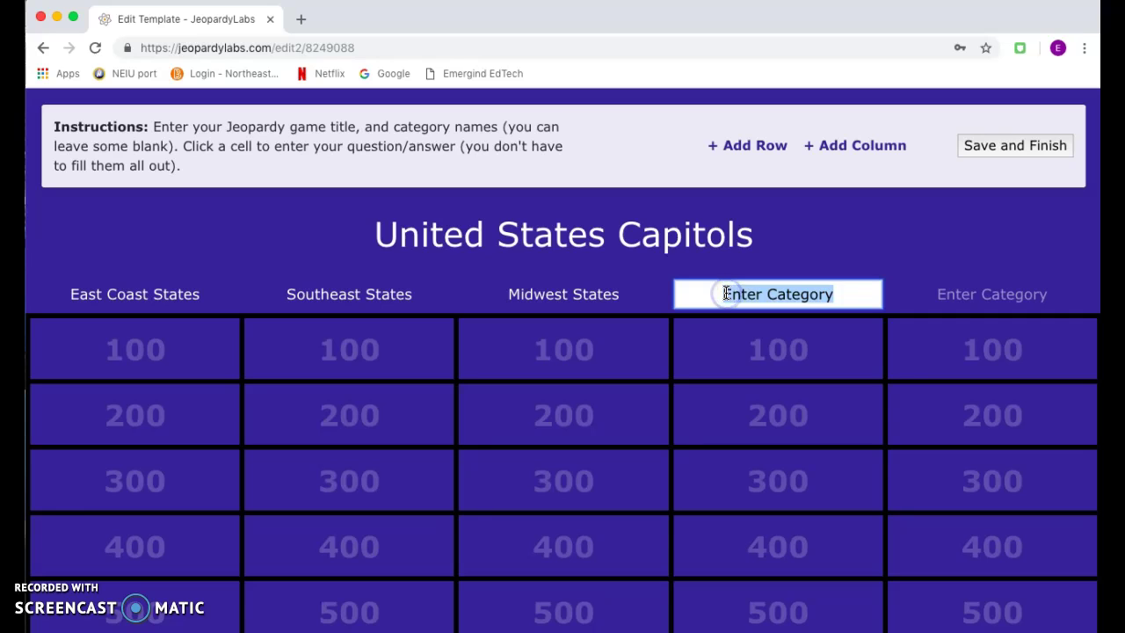
text(South West States)
click(969, 320)
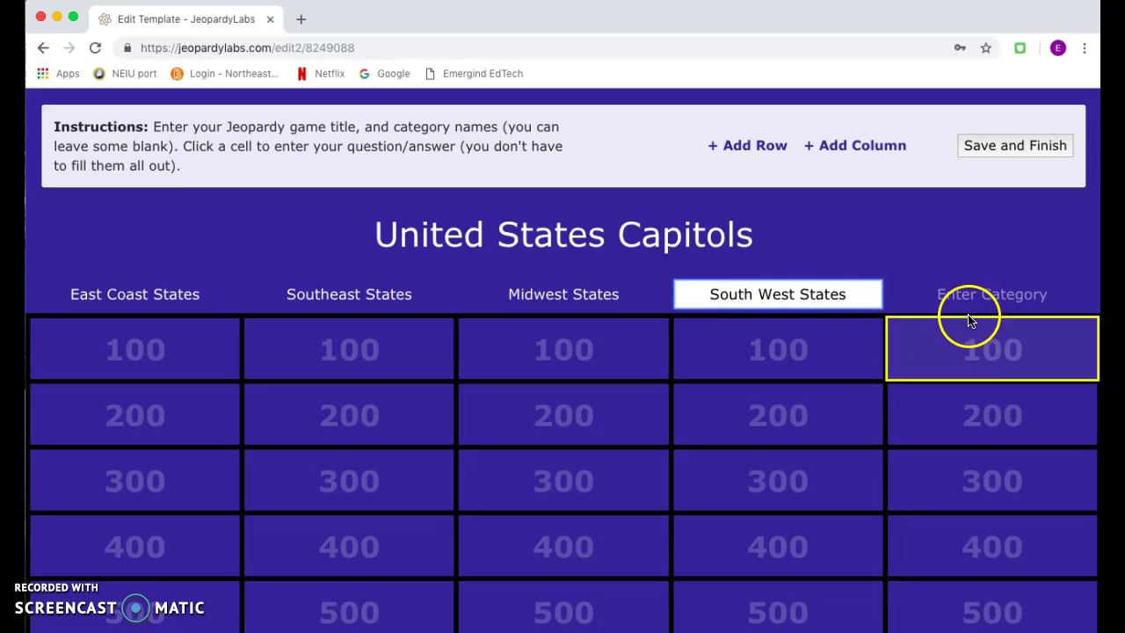
click(988, 296)
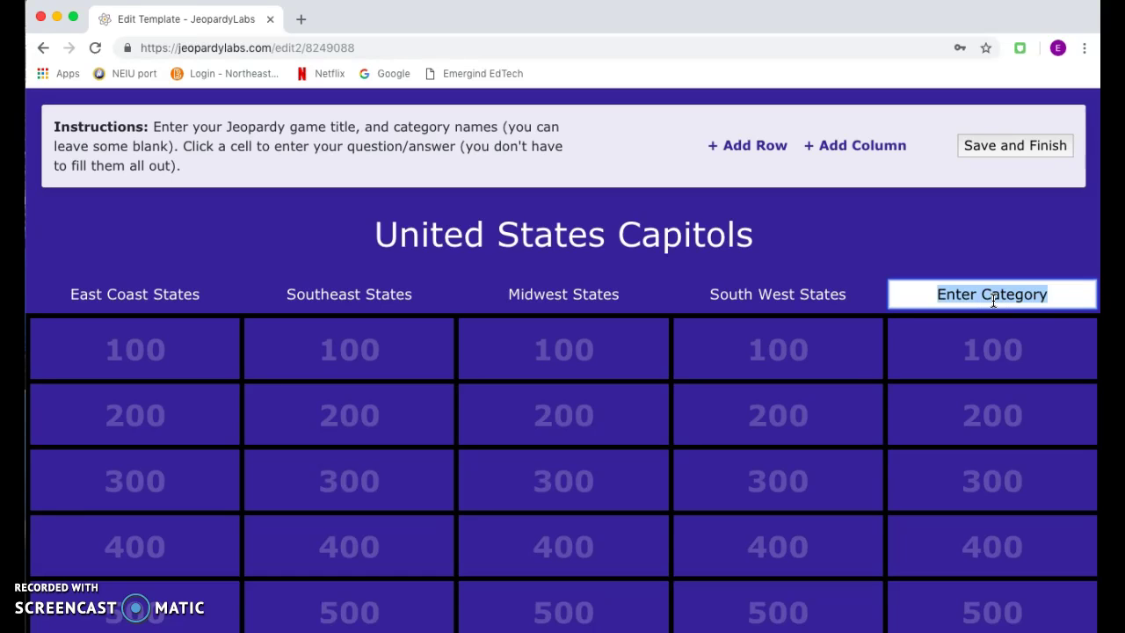
text(West Co)
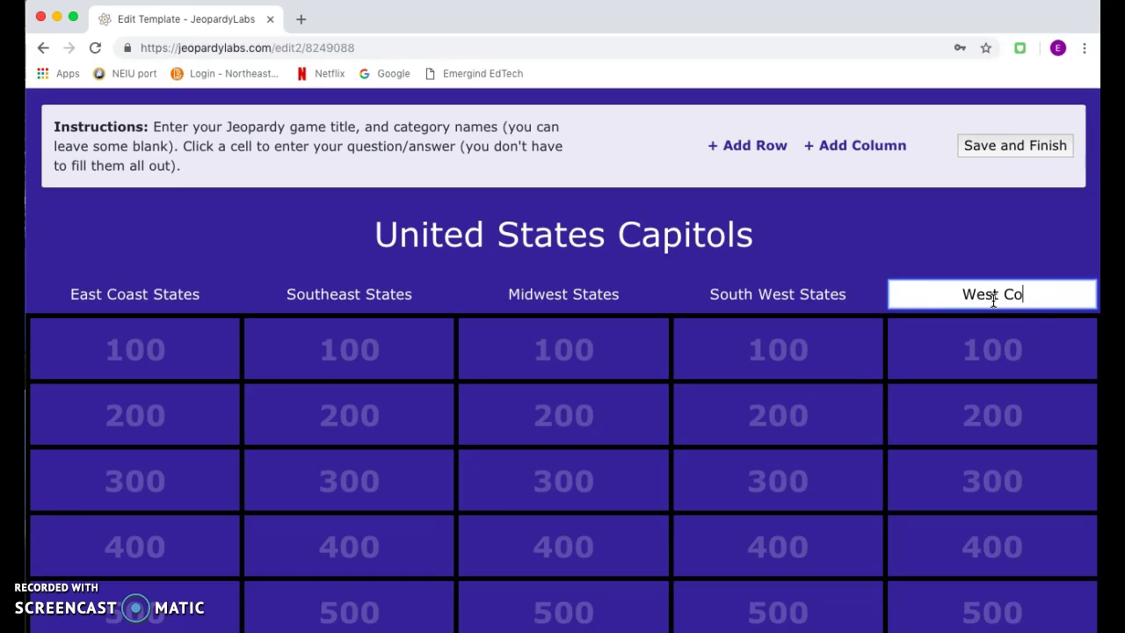
text(ast States)
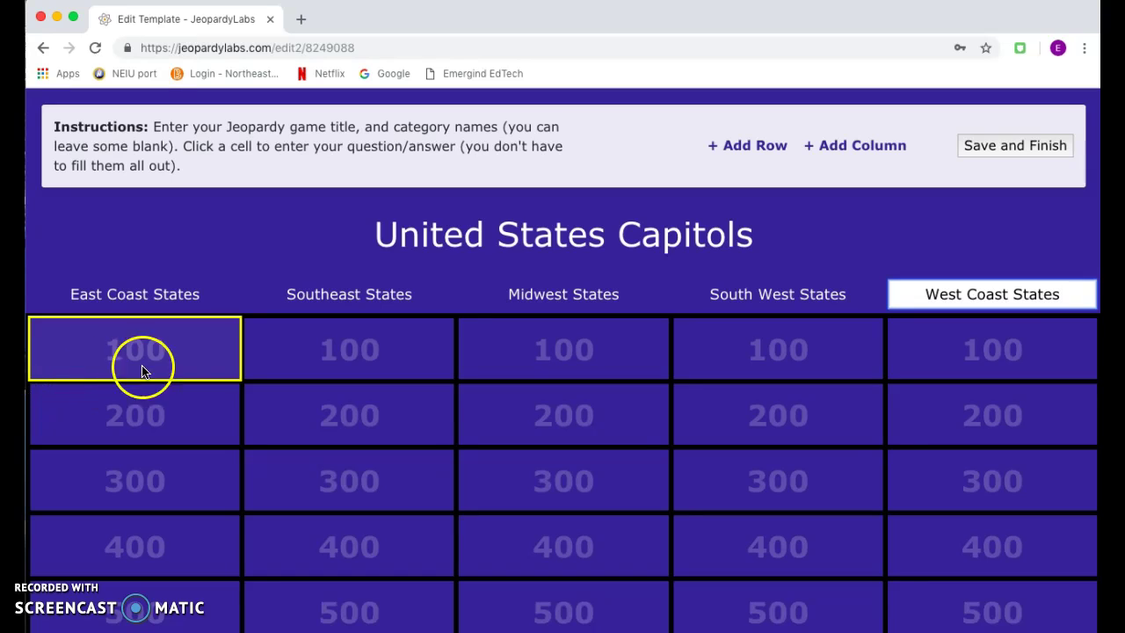
Fill the East Coast States 100 clue with 'Albany.' and response 'What is the capital of New York?'.
click(195, 376)
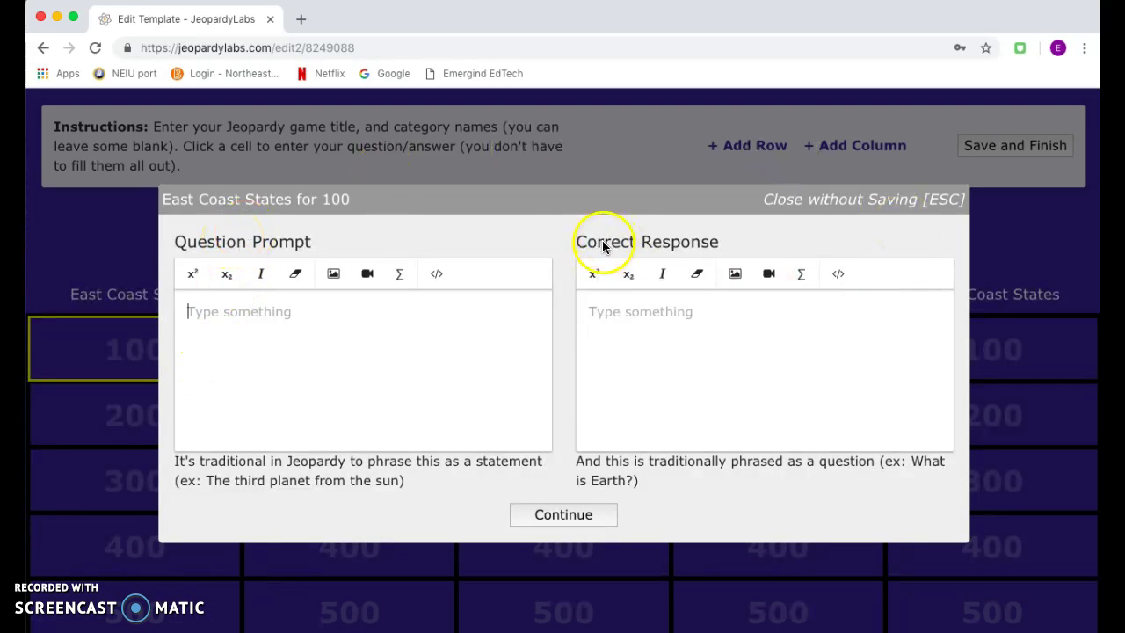
click(188, 347)
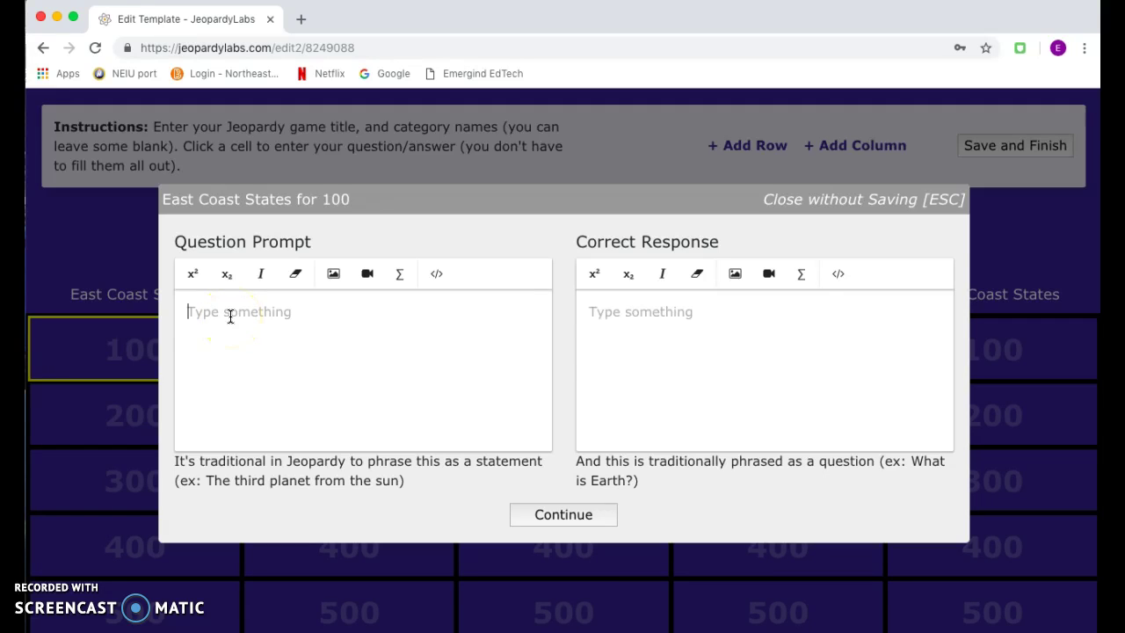
text(A)
click(588, 322)
text(What is the capital of New York?)
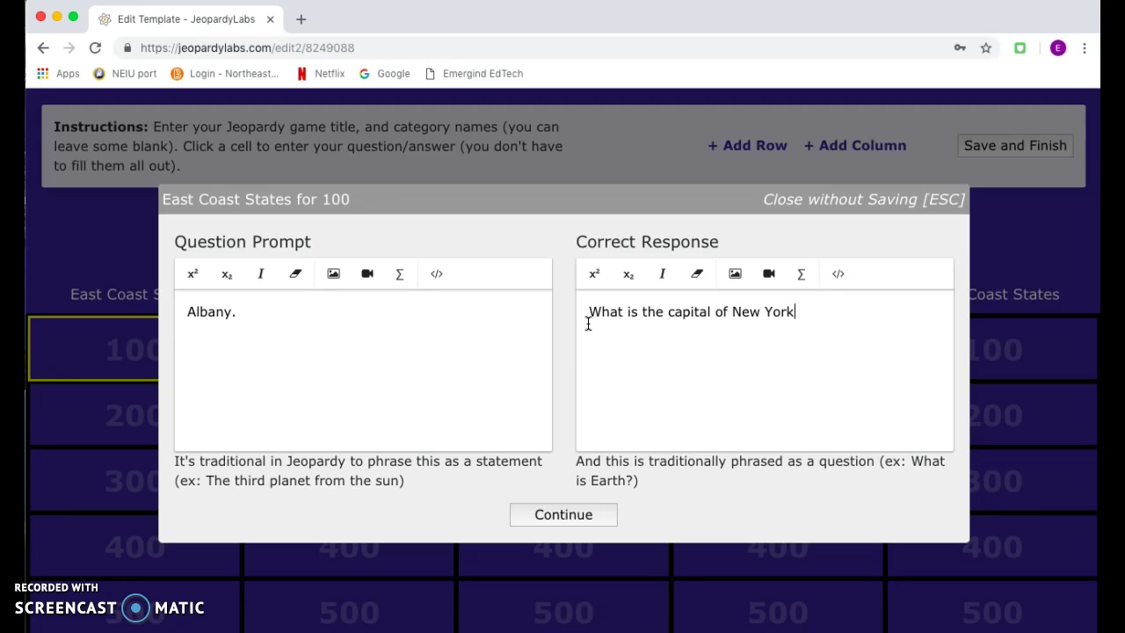
click(564, 515)
Reopen the East Coast States 100 clue to review its prompt, then return to the board.
click(154, 340)
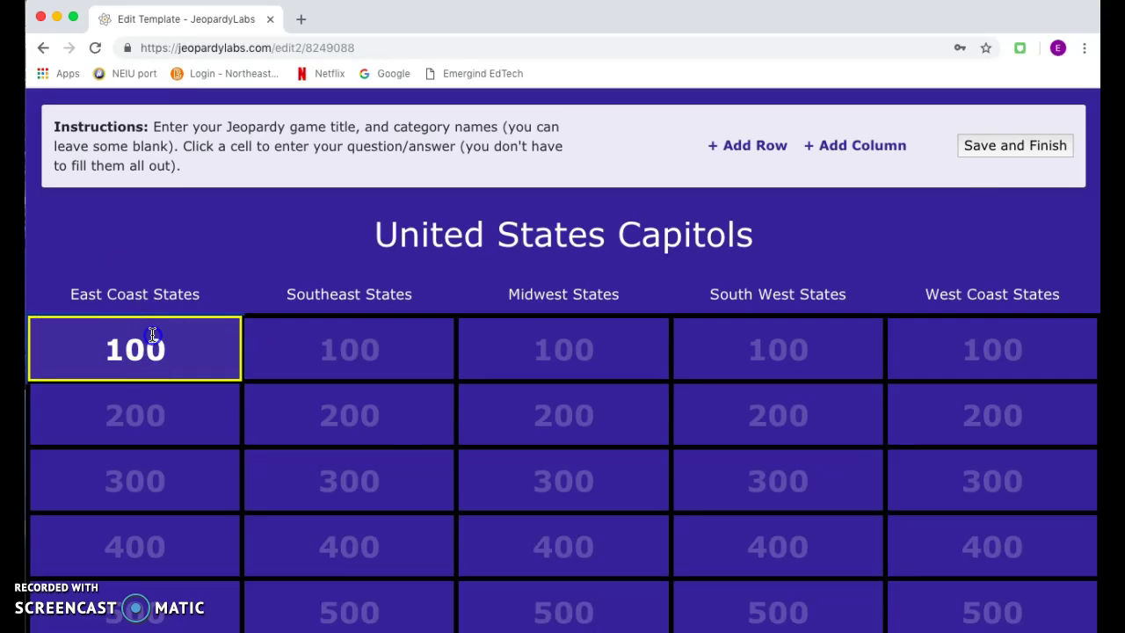
click(191, 332)
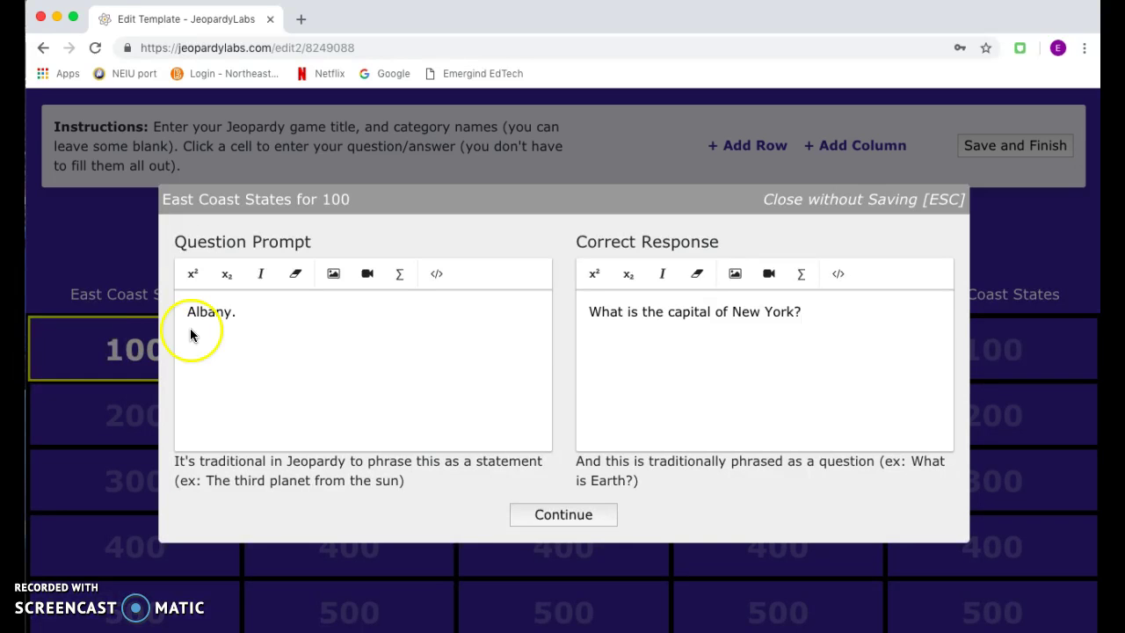
click(564, 514)
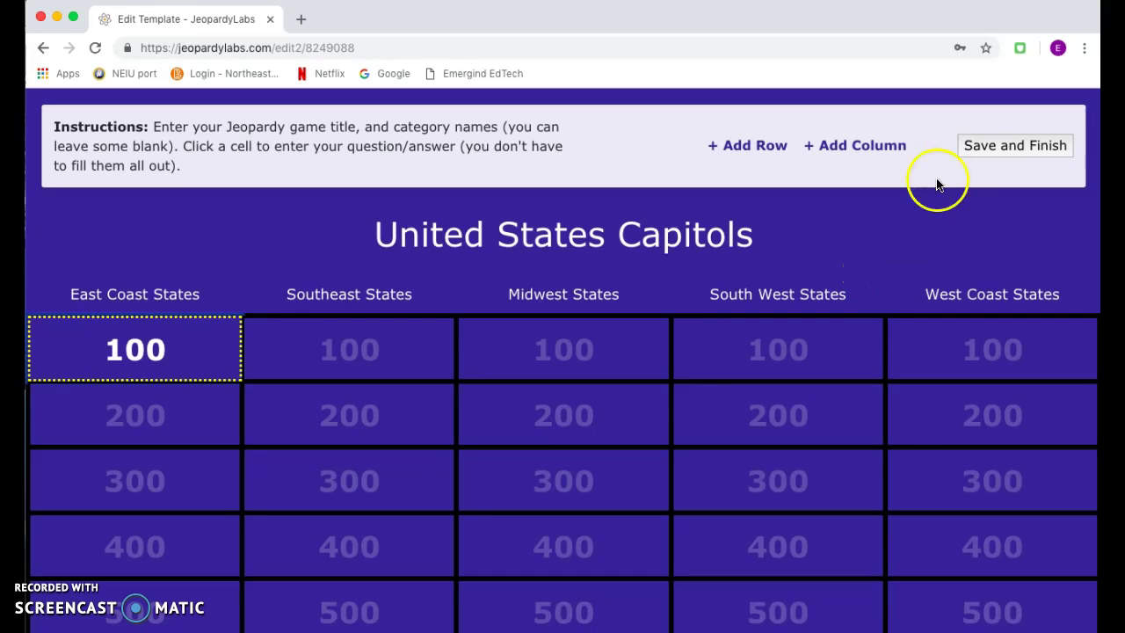
Save the United States Capitols board and select its play link address.
click(965, 152)
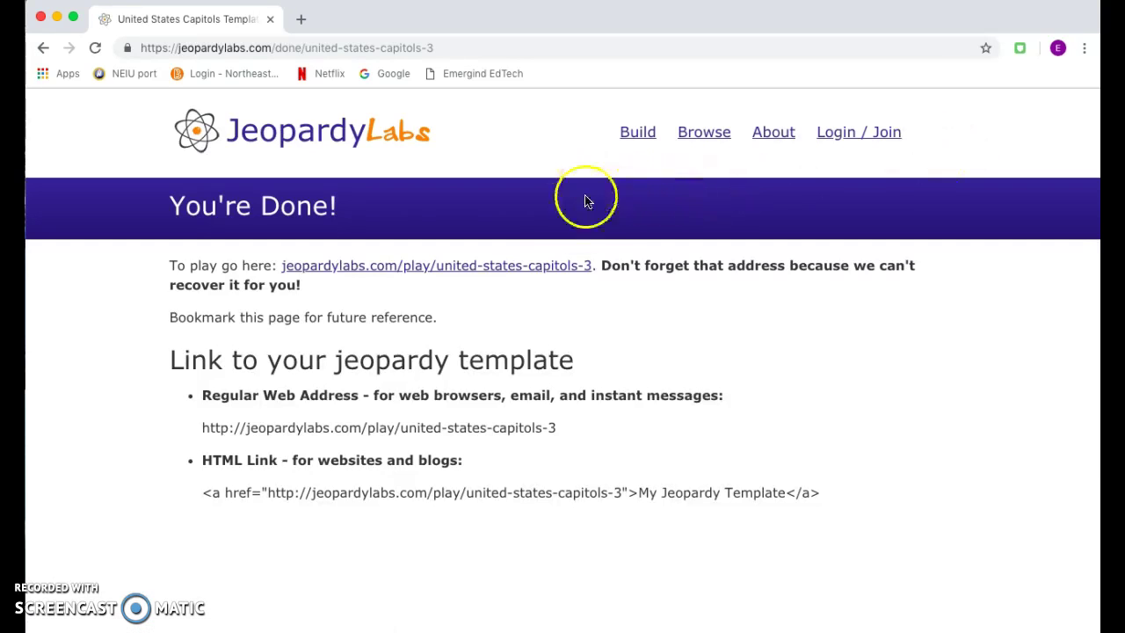
drag(597, 265, 335, 275)
Set the number of teams for the game to 2.
click(701, 280)
click(671, 239)
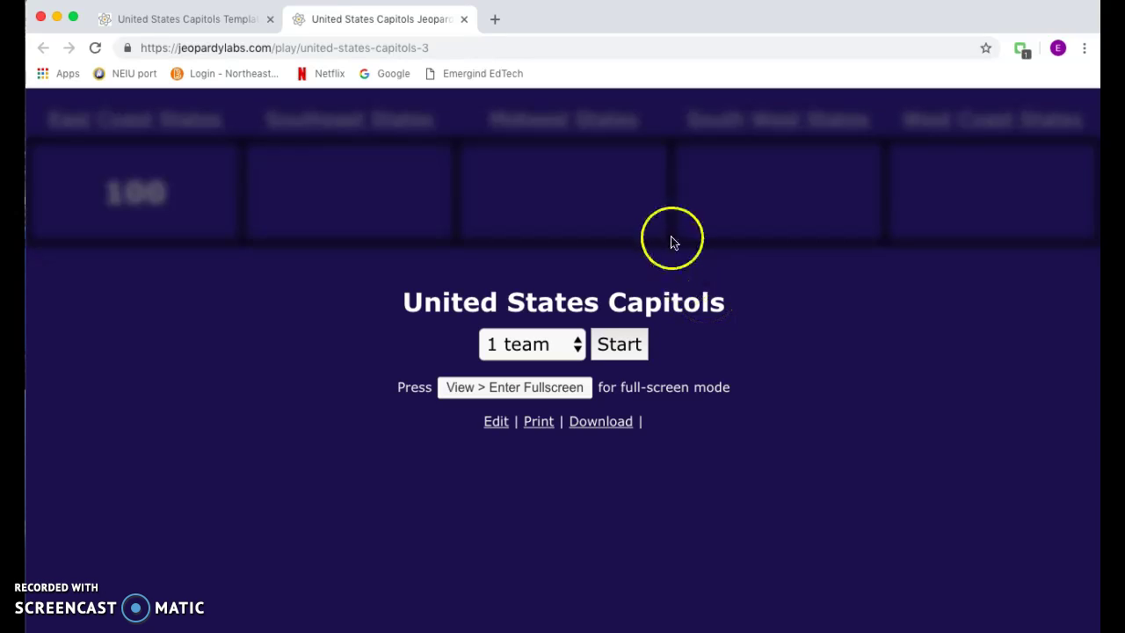
click(578, 343)
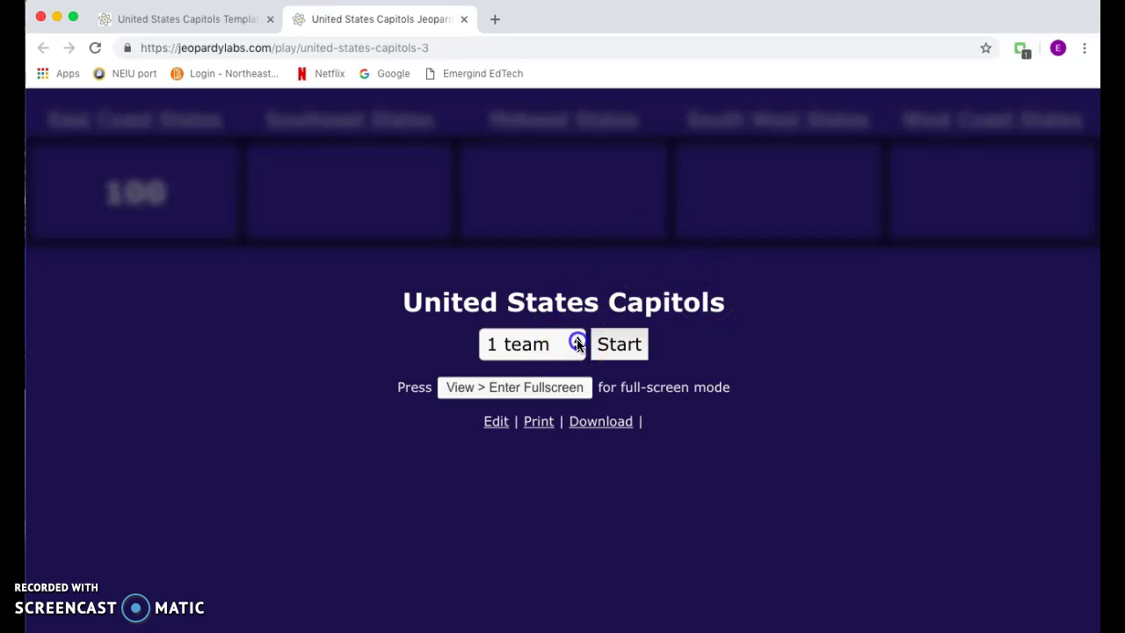
click(568, 369)
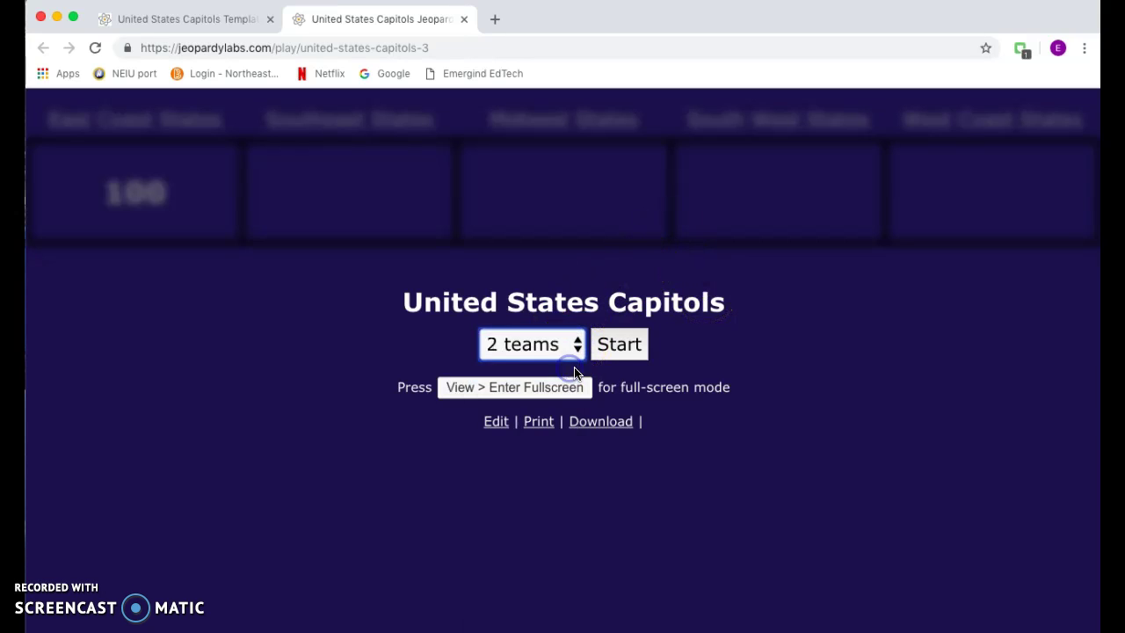
Start the game and reveal the East Coast States 100 clue 'Albany.' and its response.
click(629, 357)
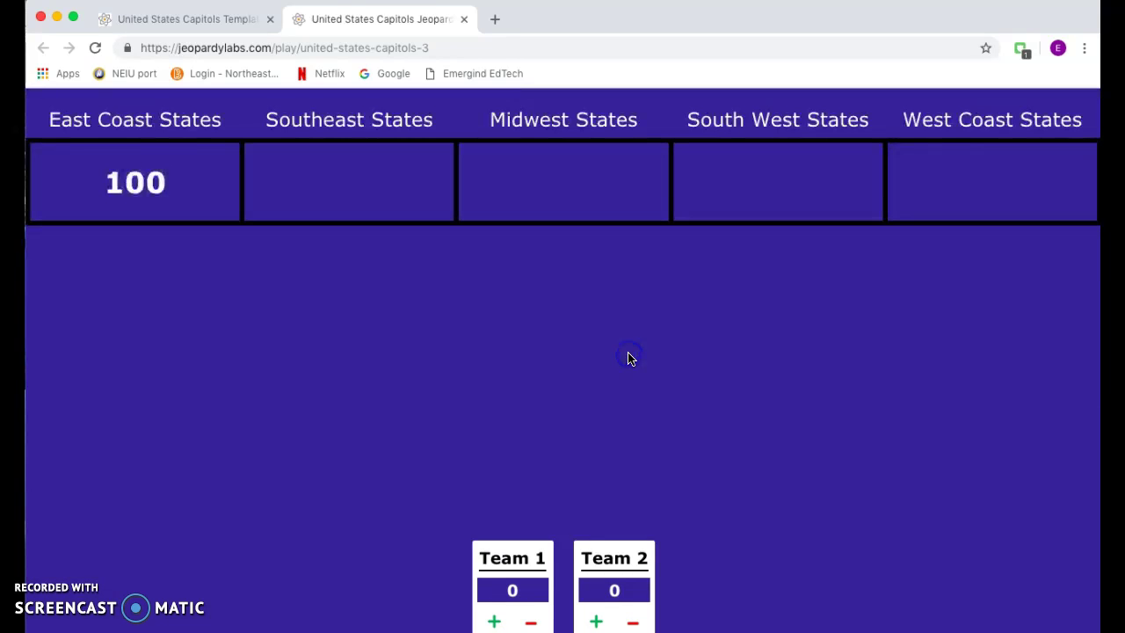
click(124, 208)
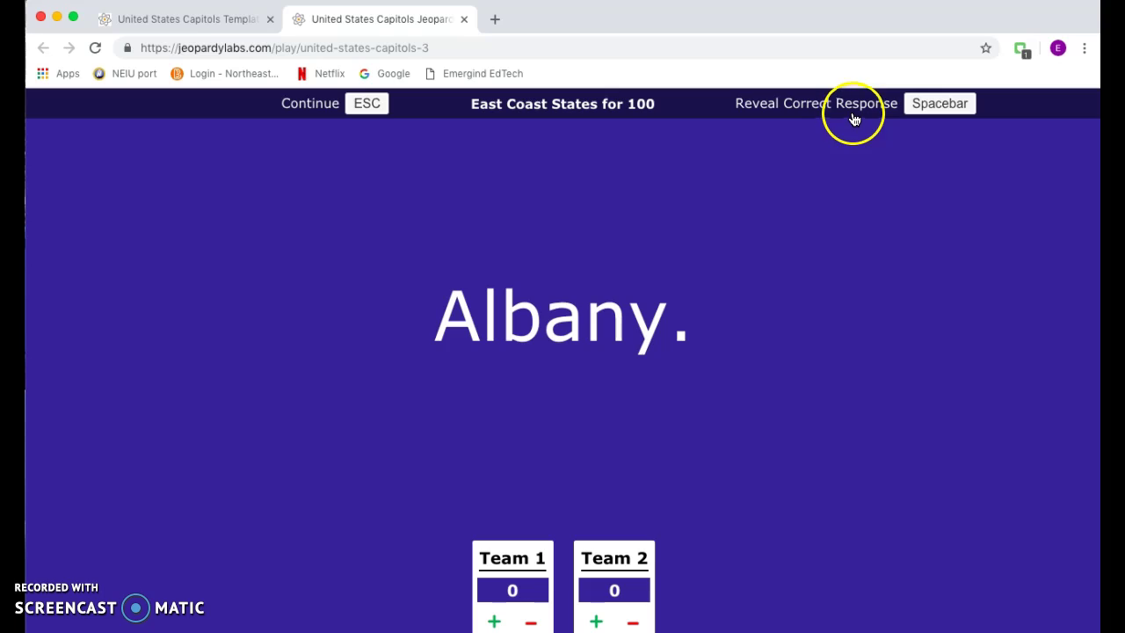
click(921, 107)
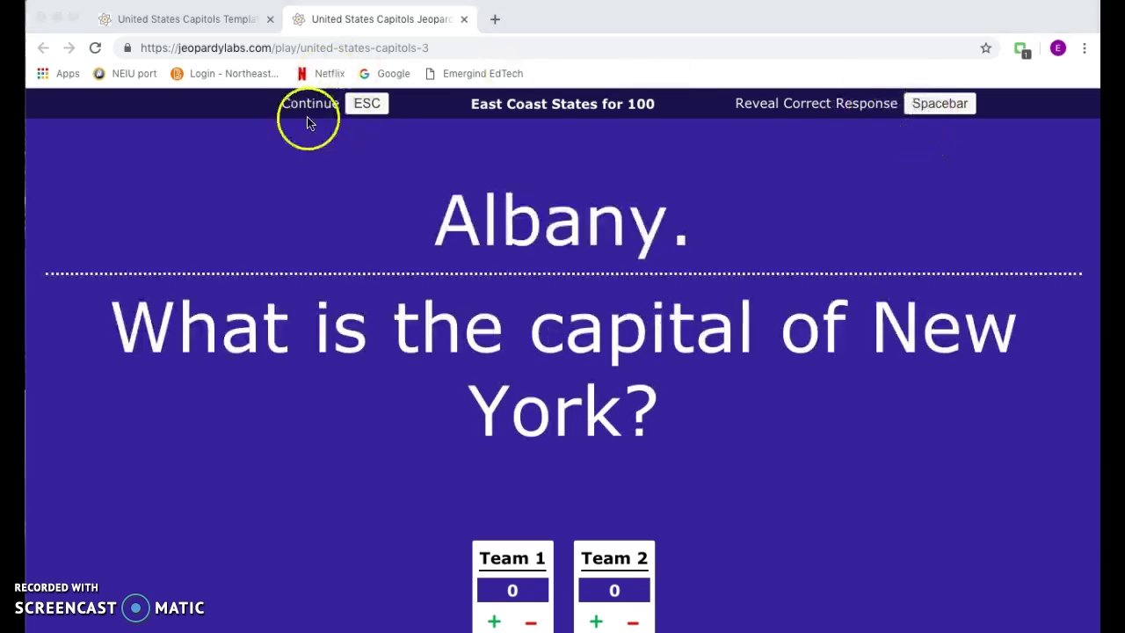